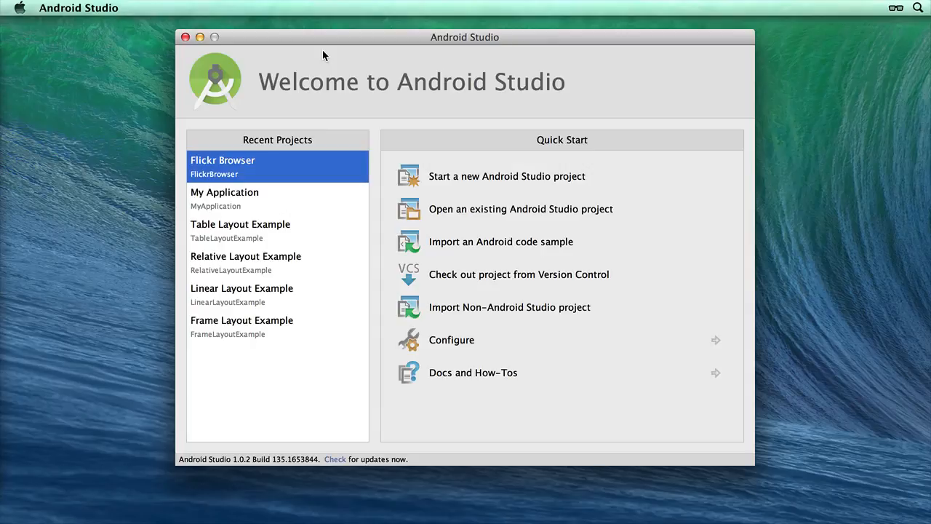
Open the plugin repository browser from the Plugins section of the Android Studio preferences
{"action": "left_click", "coordinate": [78, 9]}
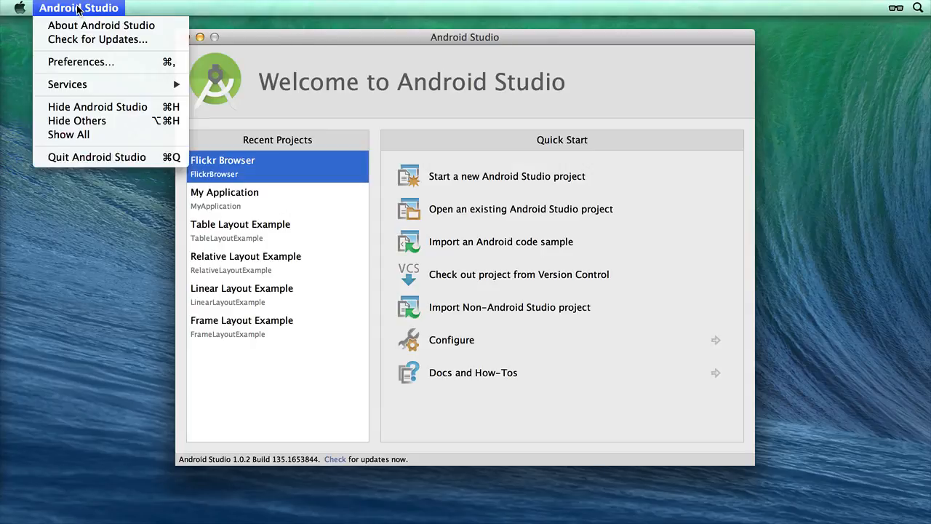
{"action": "left_click", "coordinate": [80, 62]}
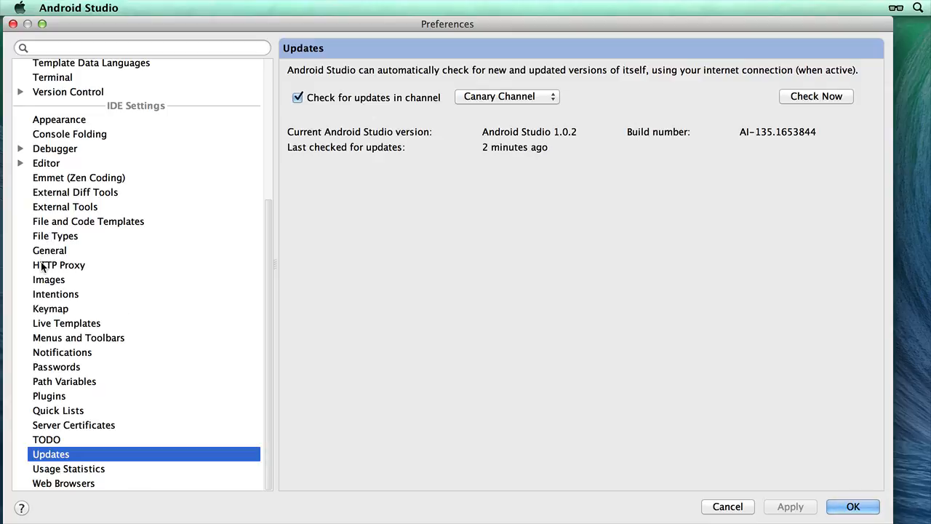
{"action": "left_click", "coordinate": [61, 397]}
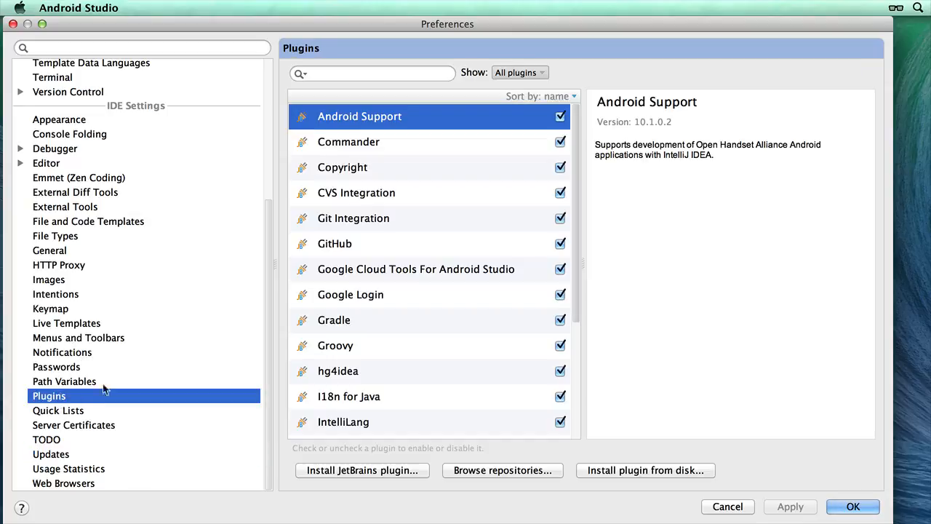
{"action": "left_click", "coordinate": [481, 471]}
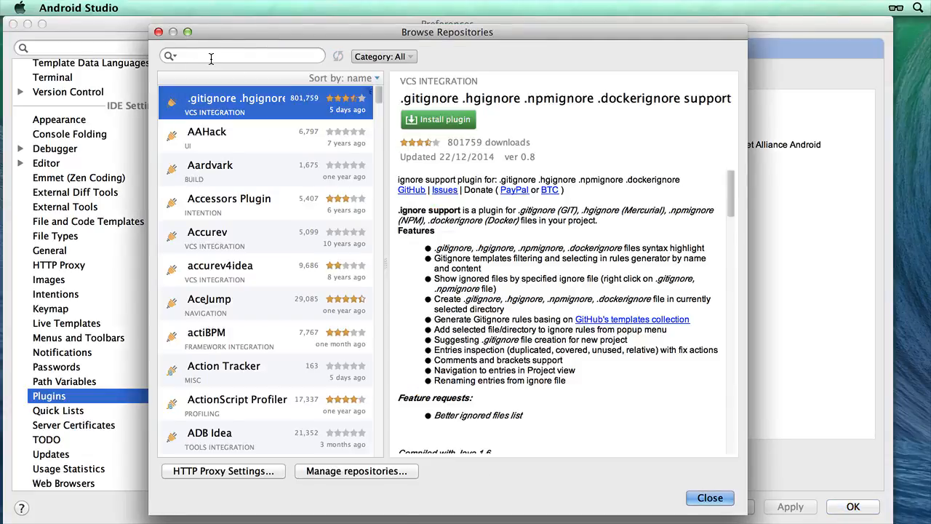
Search the plugin repositories for "genym"
{"action": "left_click", "coordinate": [214, 52]}
{"action": "type", "text": "gwnyh"}
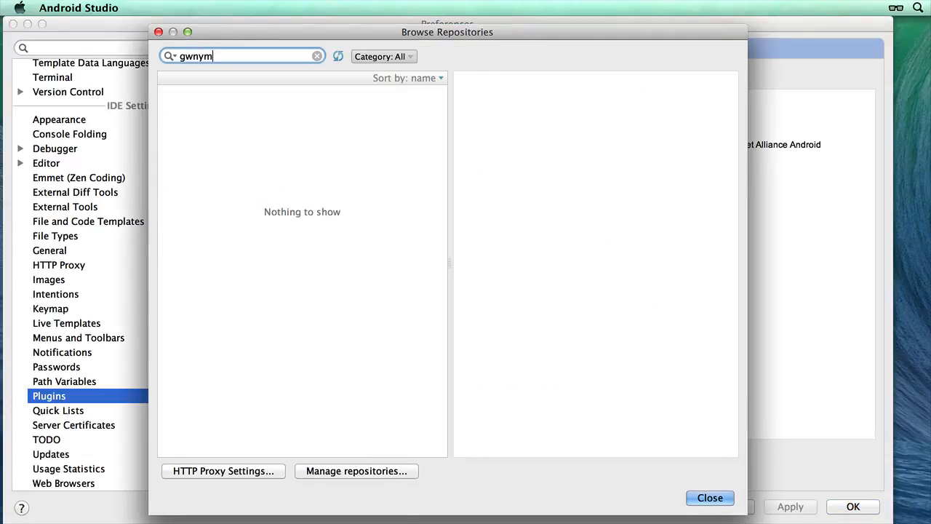
{"action": "key", "text": "BackSpace"}
{"action": "key", "text": "BackSpace"}
{"action": "key", "text": "BackSpace"}
{"action": "key", "text": "BackSpace"}
{"action": "type", "text": "e"}
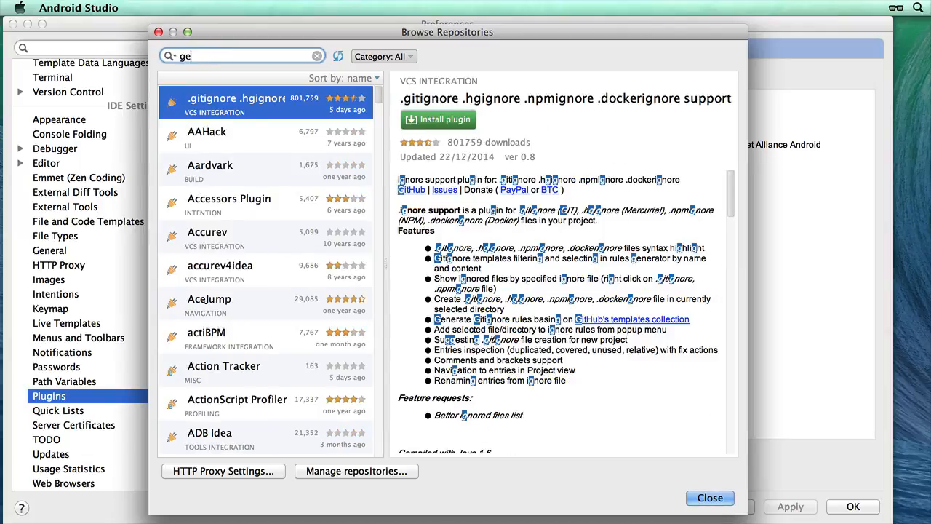
{"action": "type", "text": "nym"}
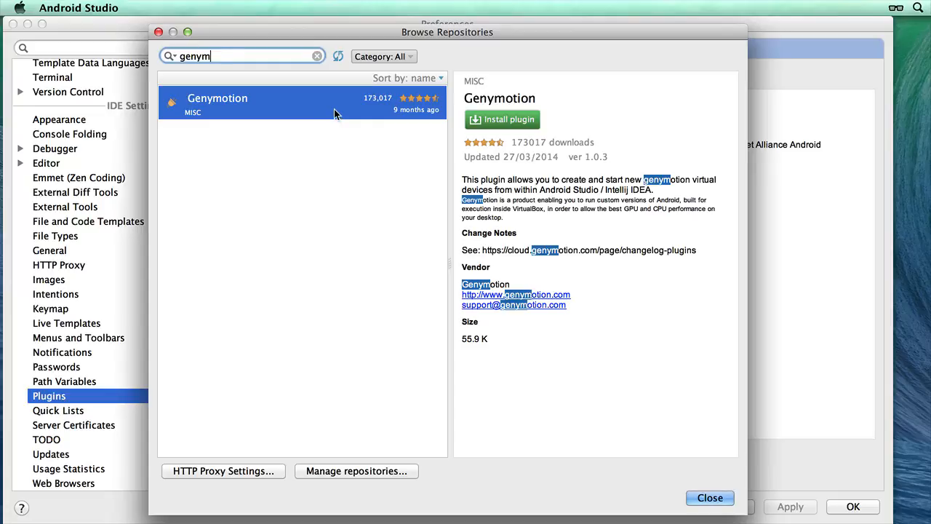
Download and install the Genymotion plugin, accept the plugin changes and restart Android Studio to activate it
{"action": "left_click", "coordinate": [519, 119]}
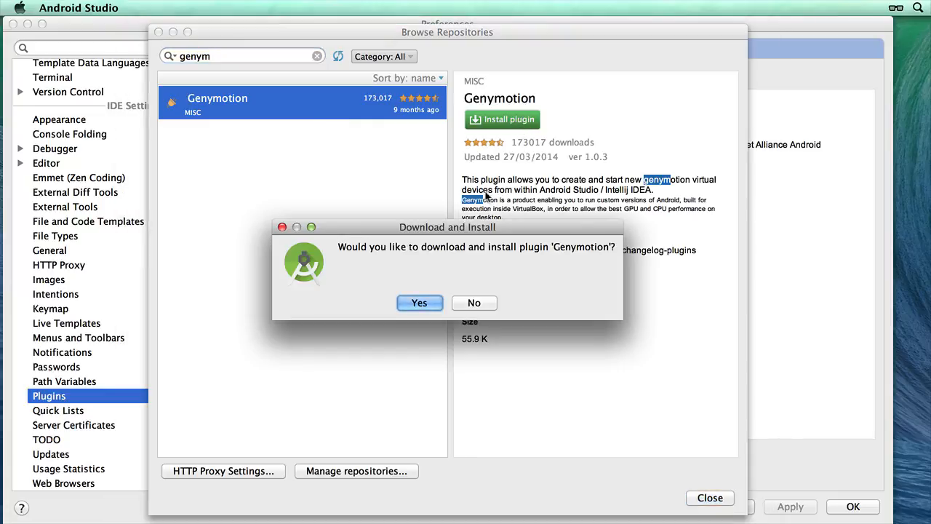
{"action": "left_click", "coordinate": [421, 304]}
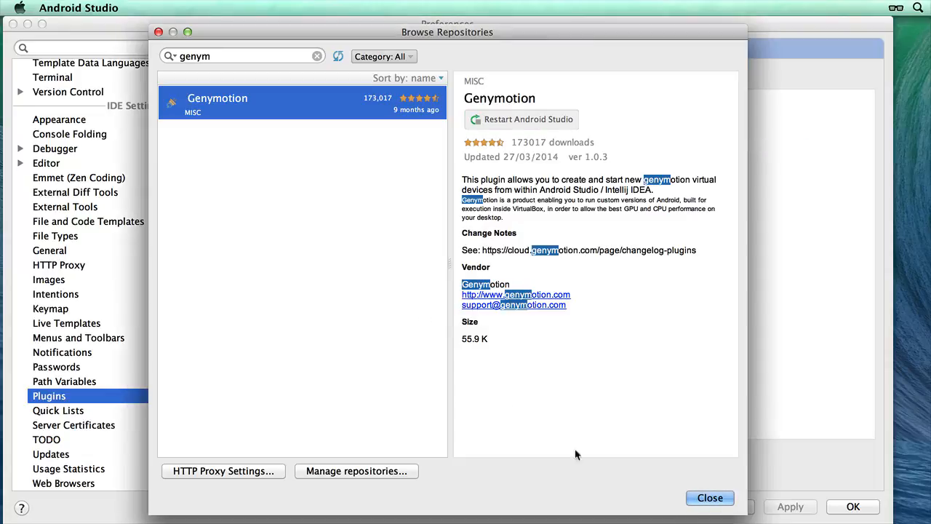
{"action": "left_click", "coordinate": [712, 498]}
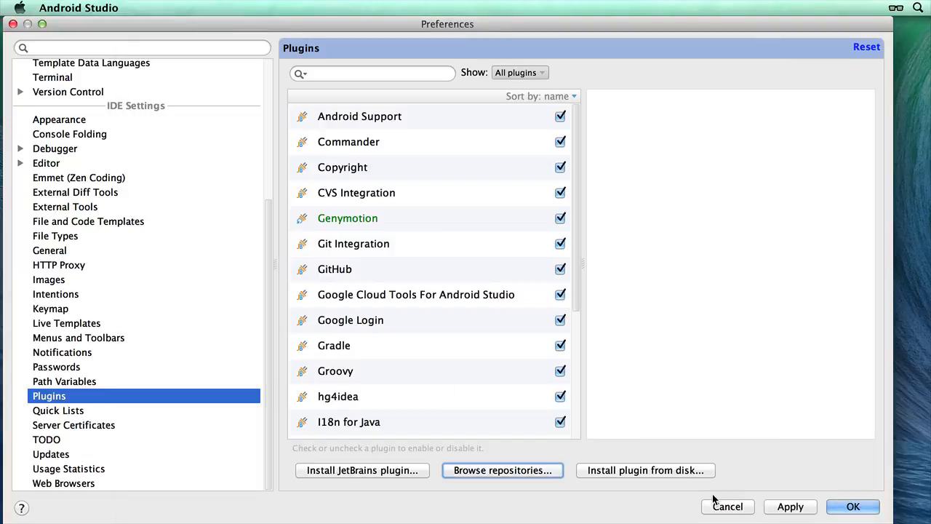
{"action": "left_click", "coordinate": [849, 506]}
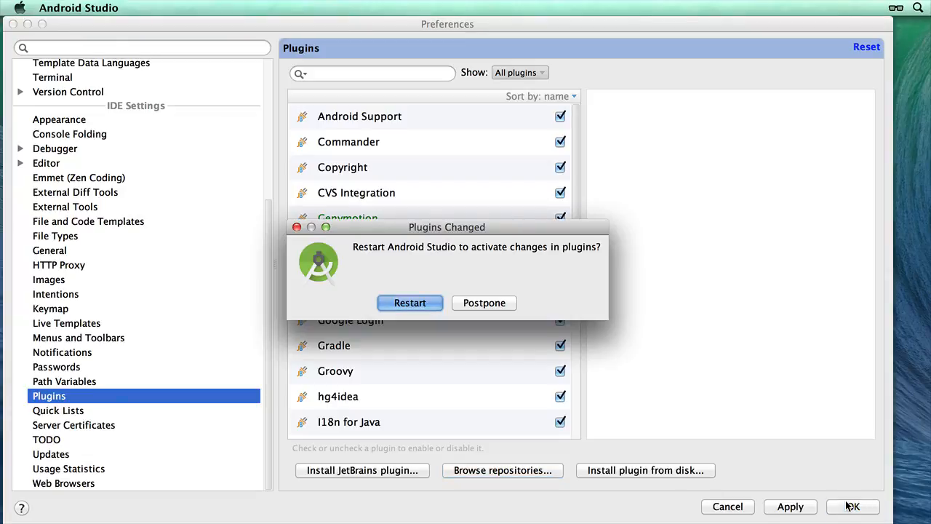
{"action": "left_click", "coordinate": [389, 309]}
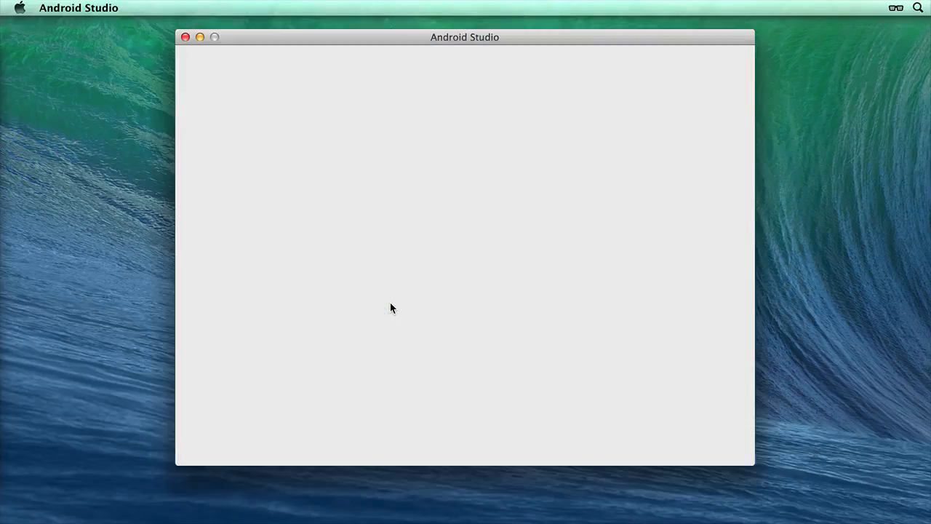
Open the Genymotion section of the Android Studio preferences
{"action": "left_click", "coordinate": [63, 5]}
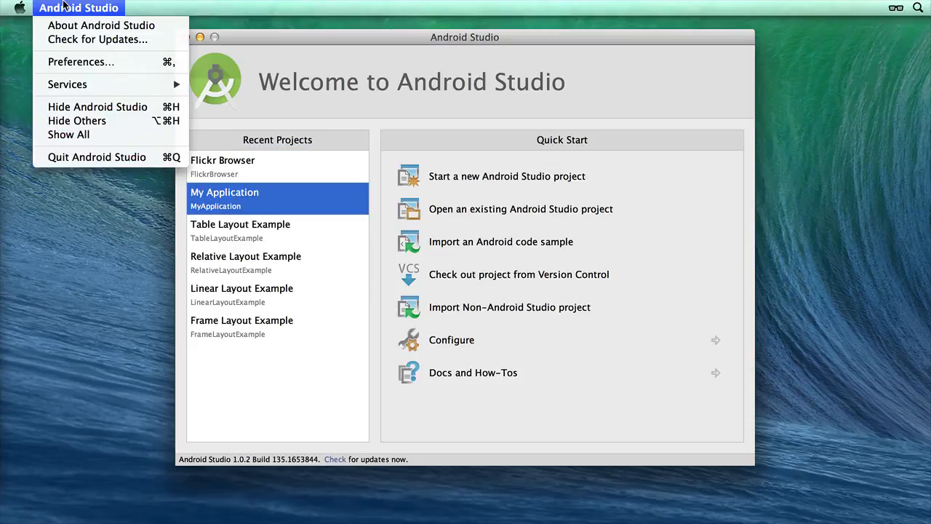
{"action": "left_click", "coordinate": [62, 61]}
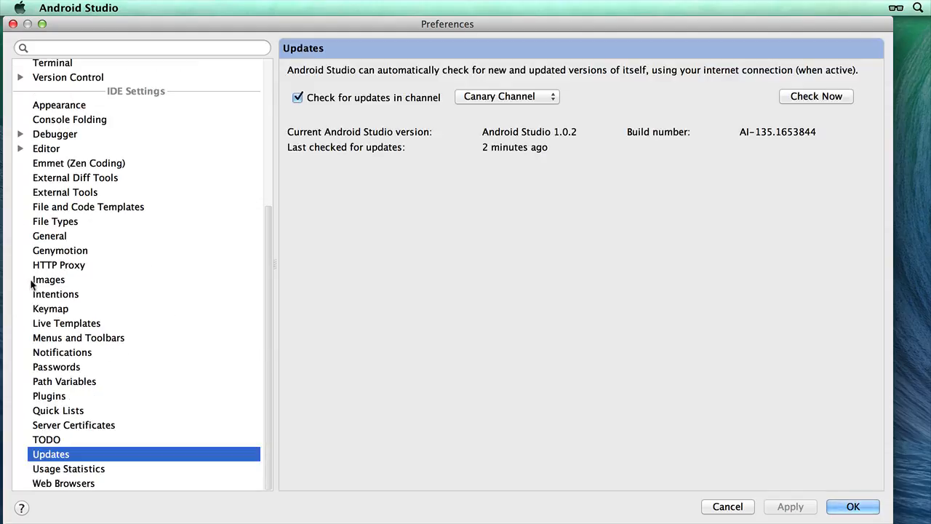
{"action": "left_click", "coordinate": [58, 252]}
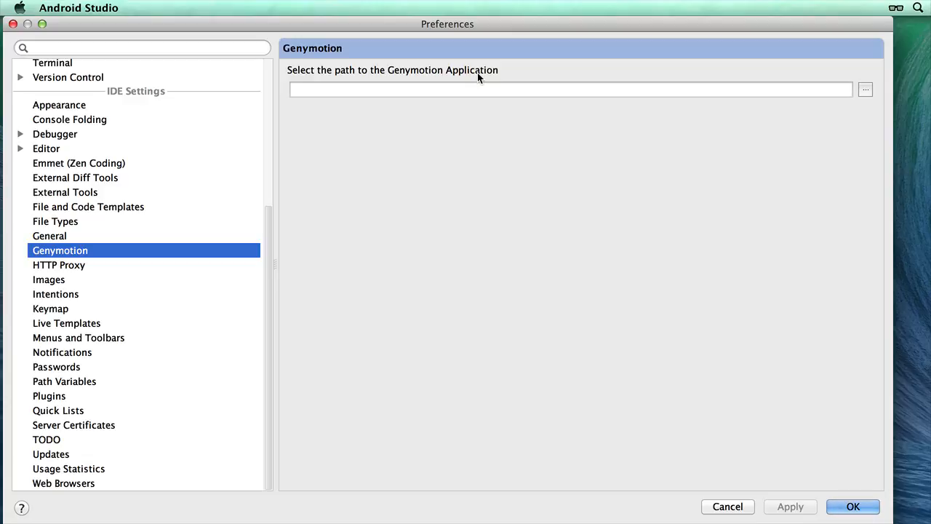
Set the Genymotion application path to /Applications/Genymotion.app by browsing the Applications folder, and save the preferences
{"action": "left_click", "coordinate": [864, 91]}
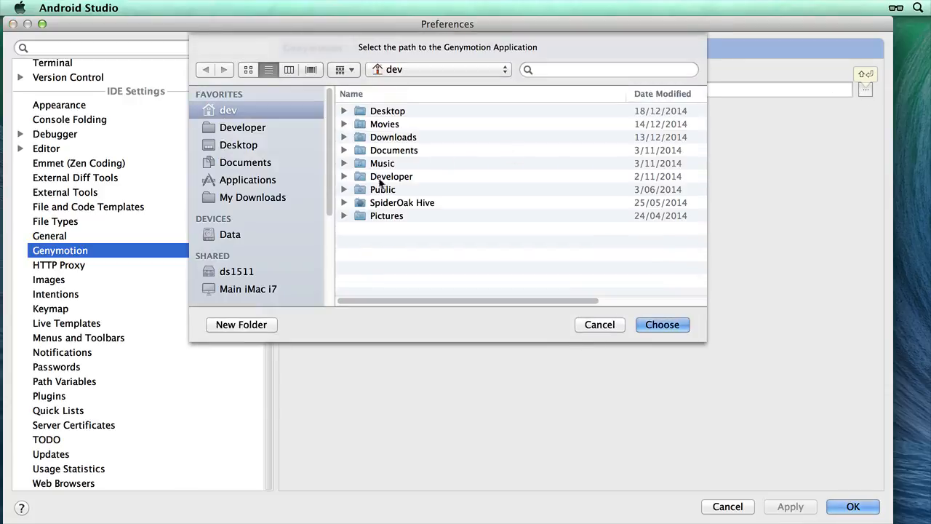
{"action": "left_click", "coordinate": [247, 182]}
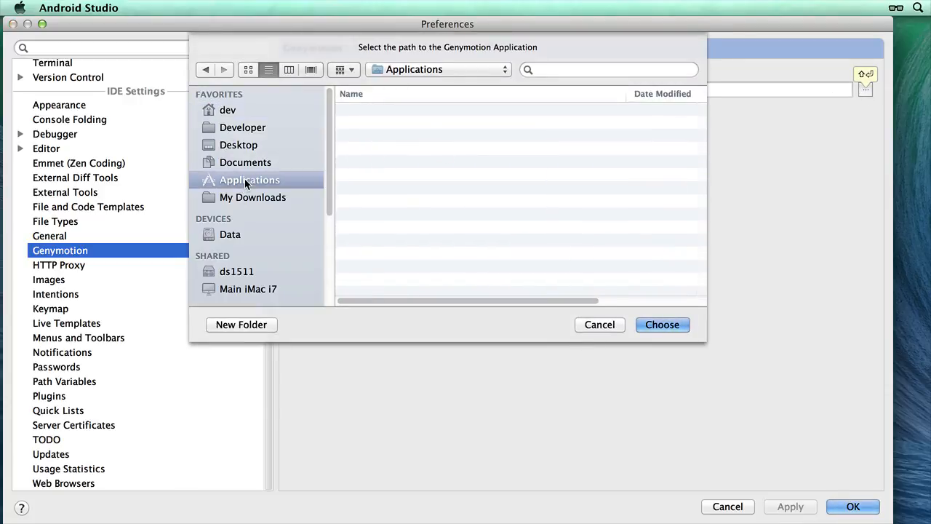
{"action": "left_click", "coordinate": [353, 93]}
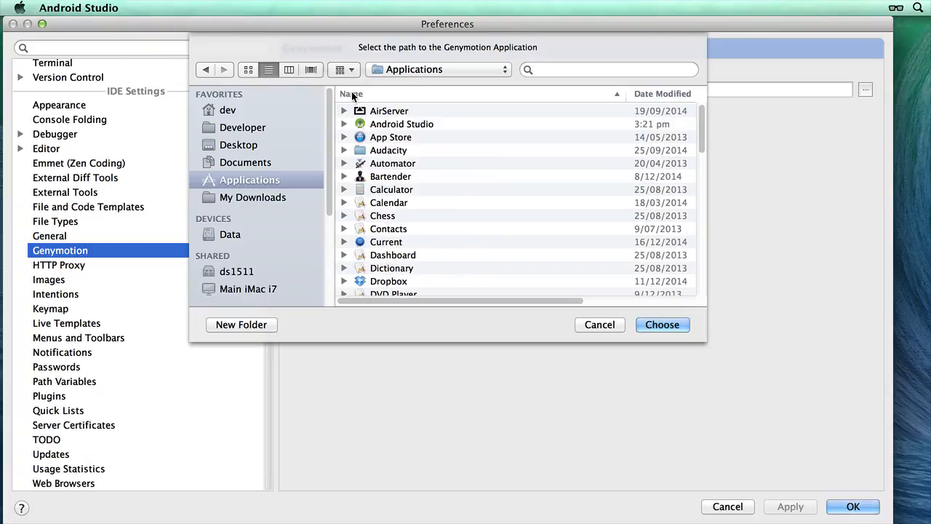
{"action": "scroll", "coordinate": [368, 154], "scroll_direction": "down", "scroll_amount": 2}
{"action": "scroll", "coordinate": [367, 155], "scroll_direction": "down", "scroll_amount": 5}
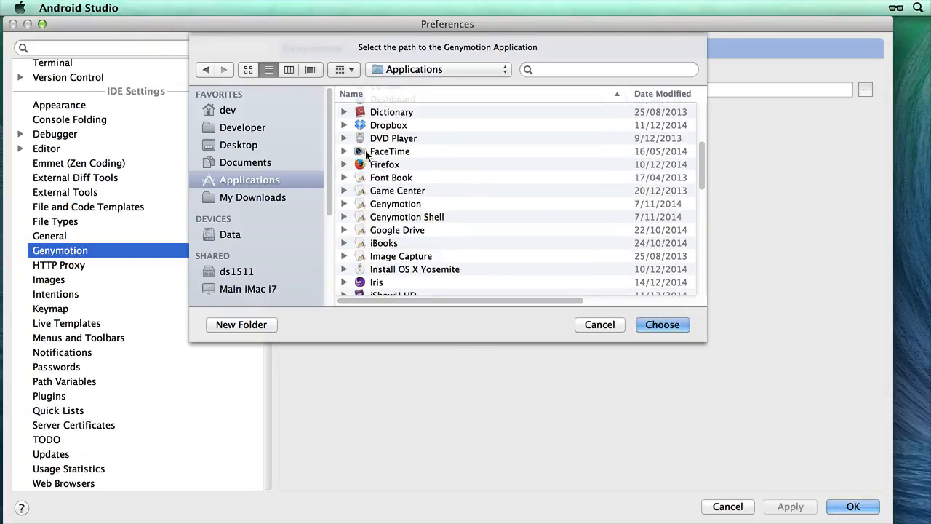
{"action": "left_click", "coordinate": [396, 206]}
{"action": "left_click", "coordinate": [661, 325]}
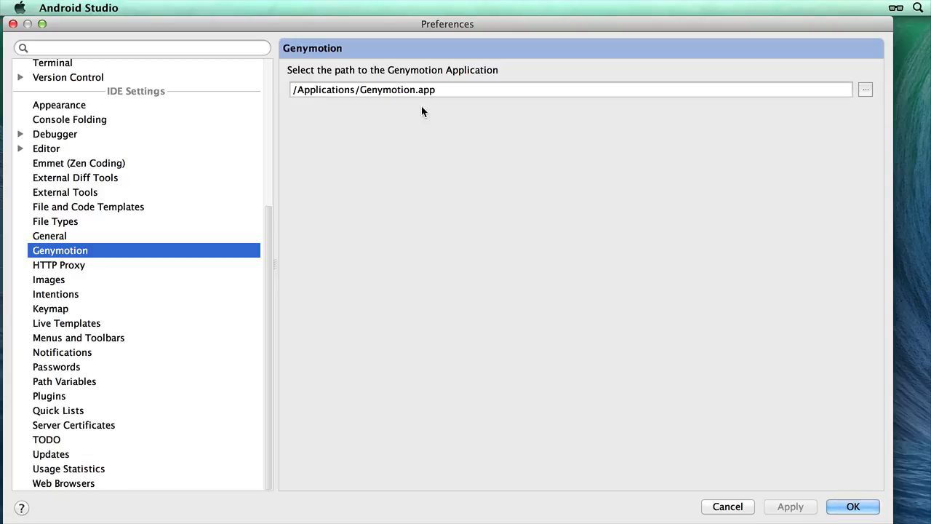
{"action": "left_click", "coordinate": [854, 507]}
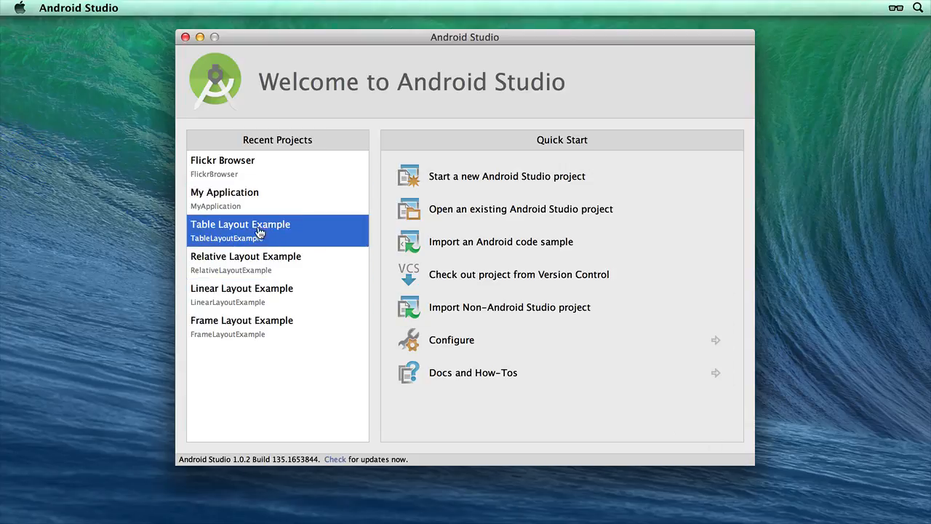
Open the recent project Flickr Browser
{"action": "left_click", "coordinate": [219, 176]}
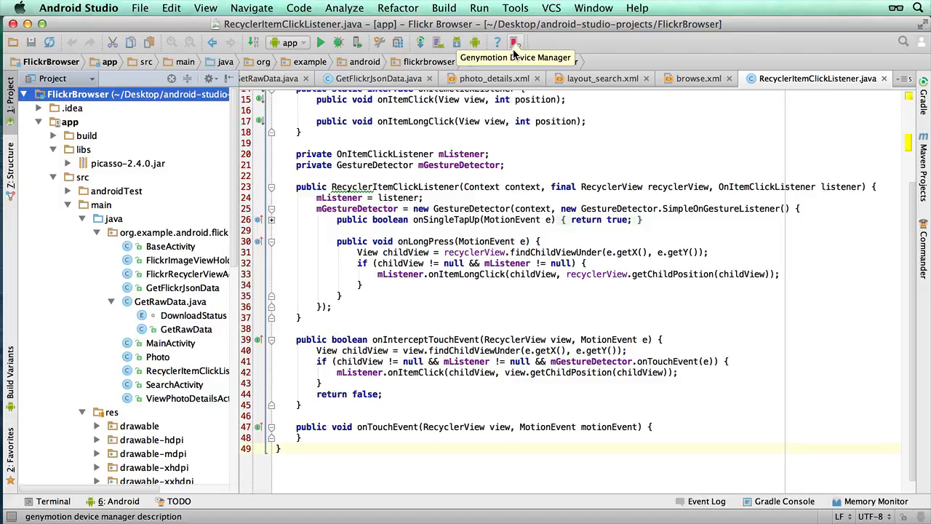
Hide the main toolbar and show it again
{"action": "left_click", "coordinate": [206, 7]}
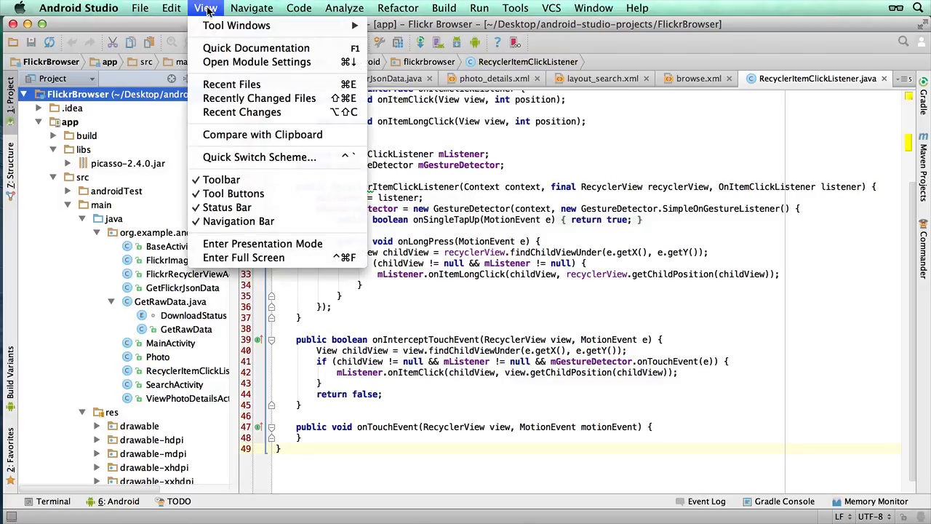
{"action": "left_click", "coordinate": [226, 179]}
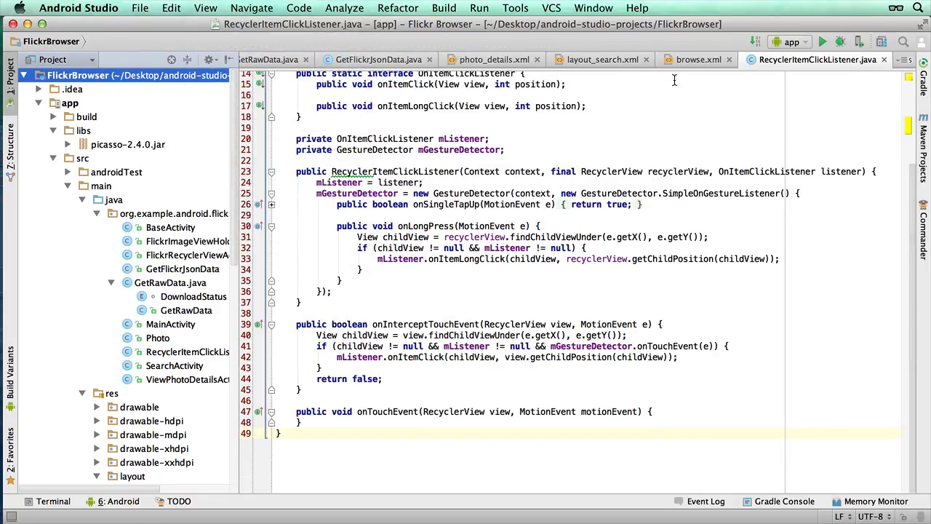
{"action": "left_click", "coordinate": [205, 7]}
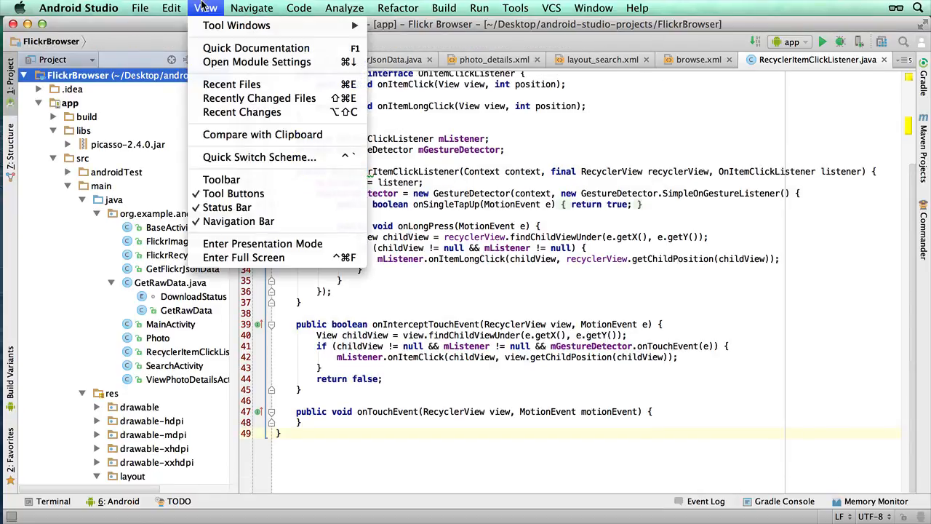
{"action": "left_click", "coordinate": [224, 180]}
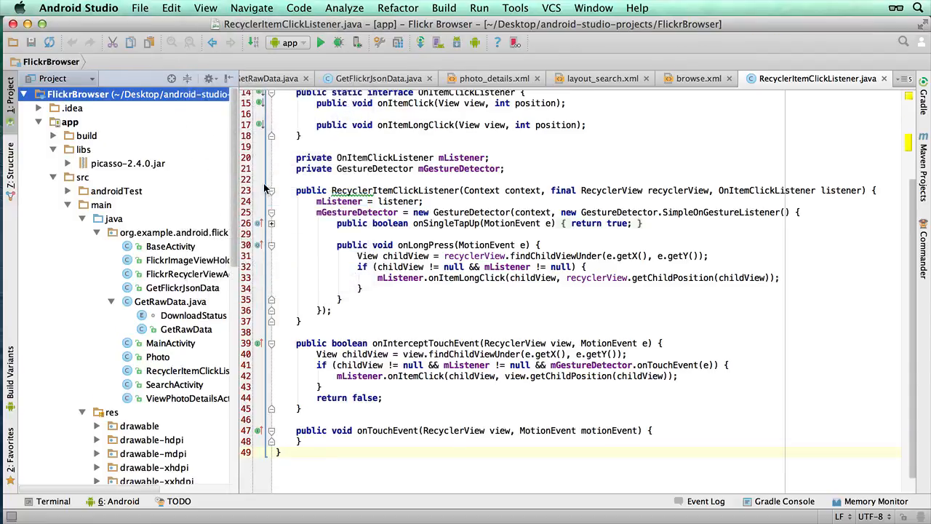
Open the Genymotion Device Manager, widen the Name column and start the Google Nexus 4 - 5.0.0 - API 21 device
{"action": "left_click", "coordinate": [514, 44]}
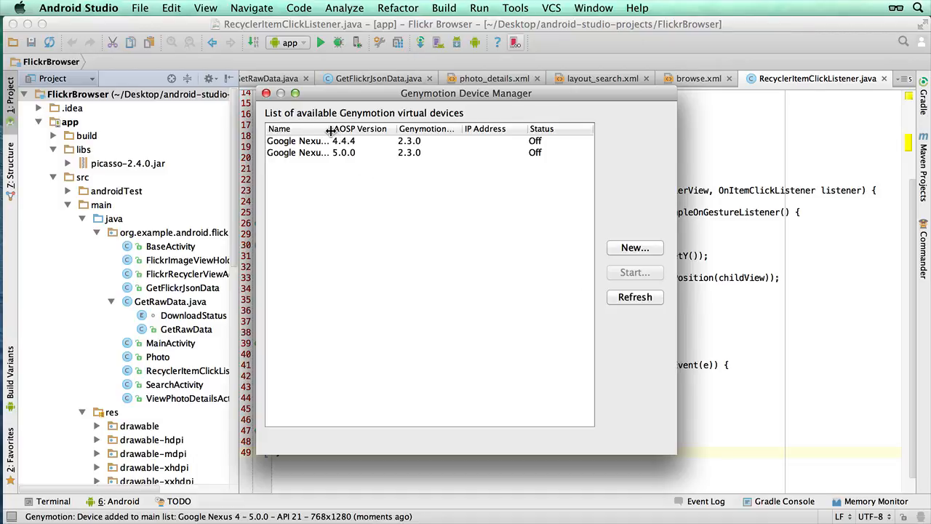
{"action": "left_click_drag", "start_coordinate": [332, 129], "coordinate": [428, 140]}
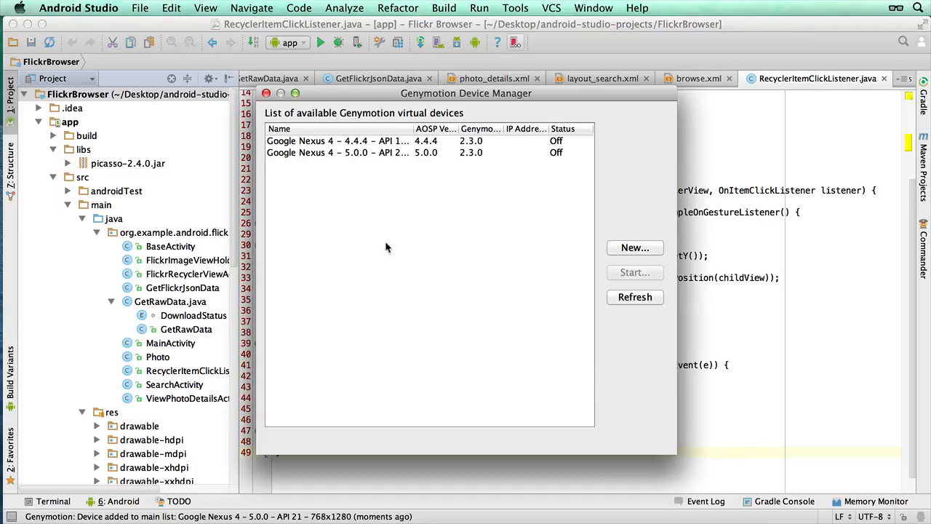
{"action": "left_click", "coordinate": [298, 154]}
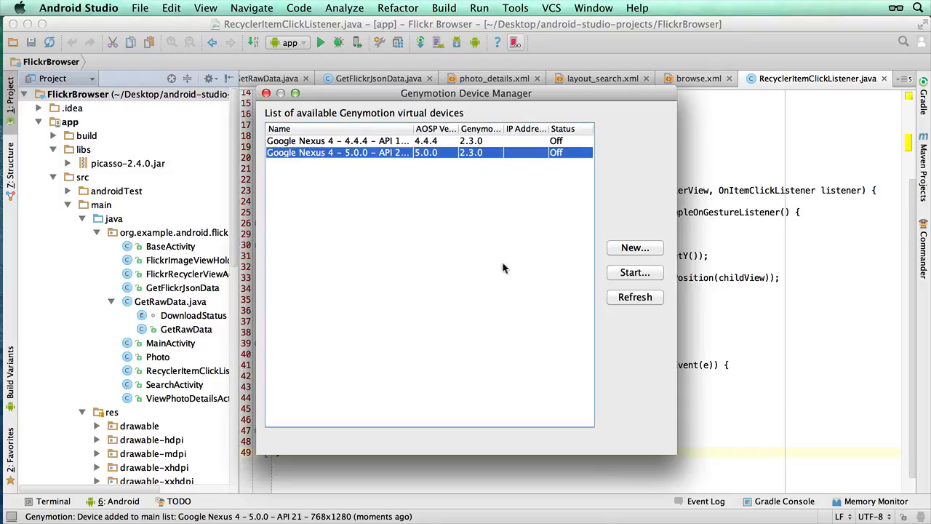
{"action": "left_click", "coordinate": [622, 276]}
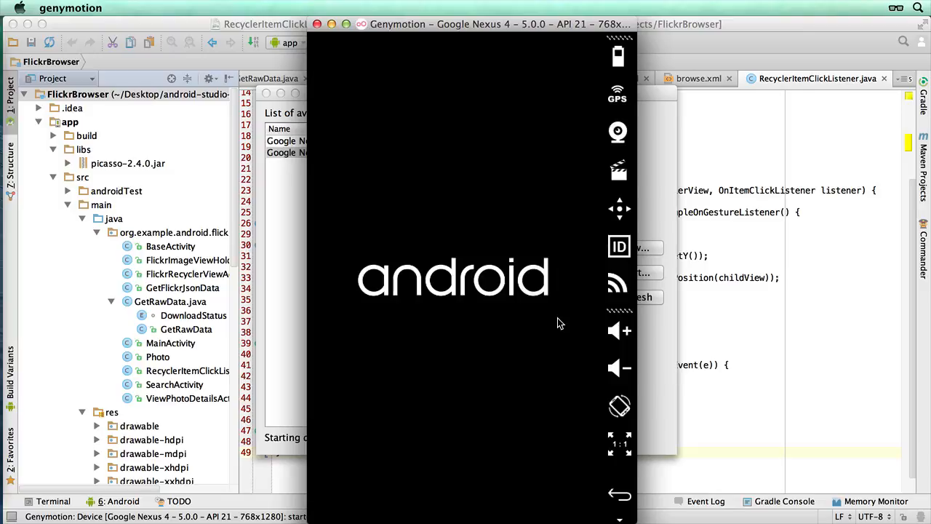
Swipe up on the started virtual device's screen, return to the Genymotion Device Manager and refresh its device list
{"action": "left_click_drag", "start_coordinate": [455, 508], "coordinate": [447, 284]}
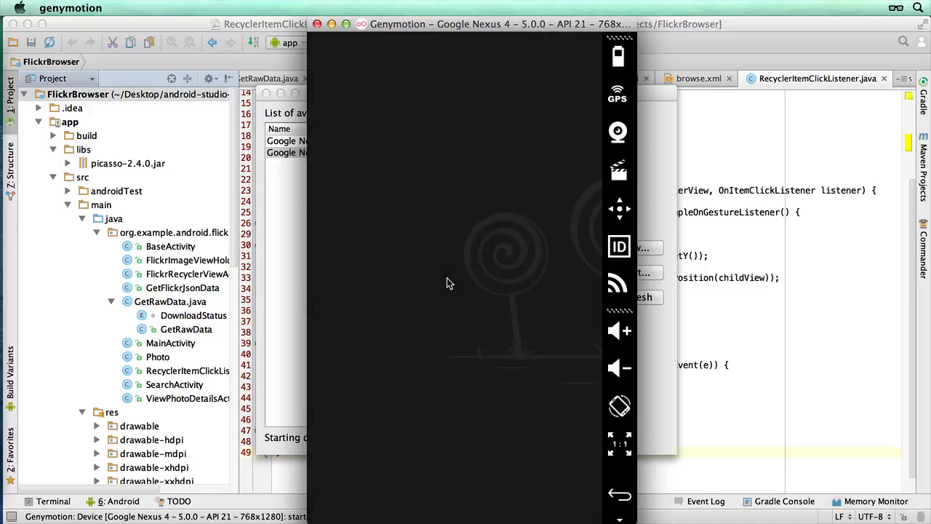
{"action": "left_click", "coordinate": [647, 413]}
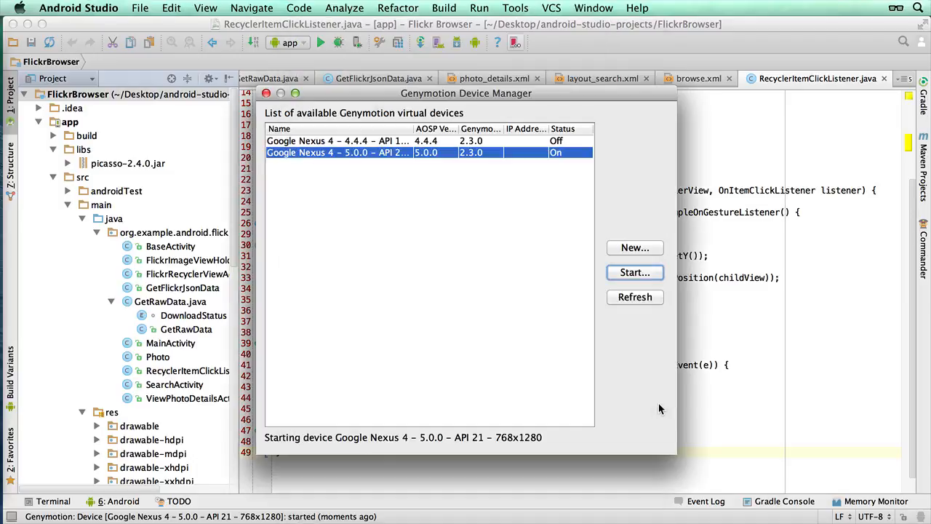
{"action": "left_click", "coordinate": [625, 298]}
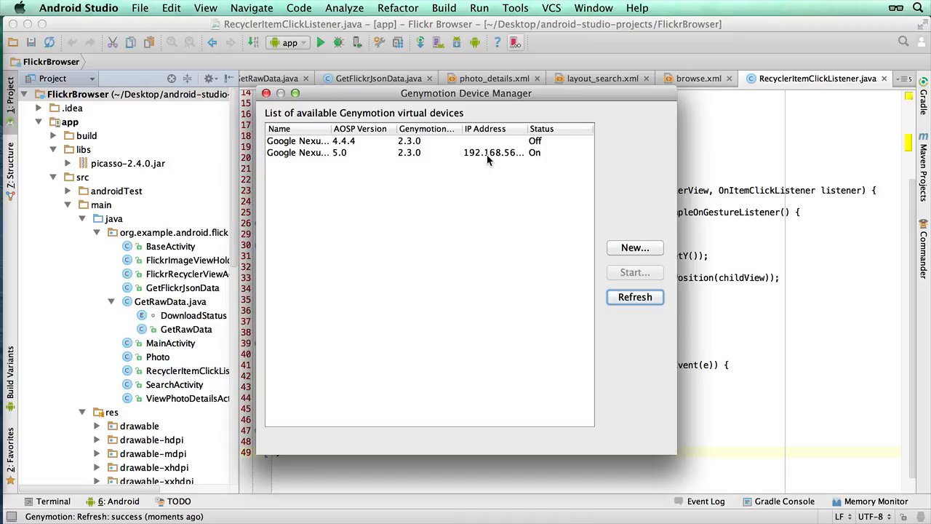
Open the virtual device creation wizard to view the available devices, and close it and Genymotion without adding one
{"action": "left_click", "coordinate": [631, 250]}
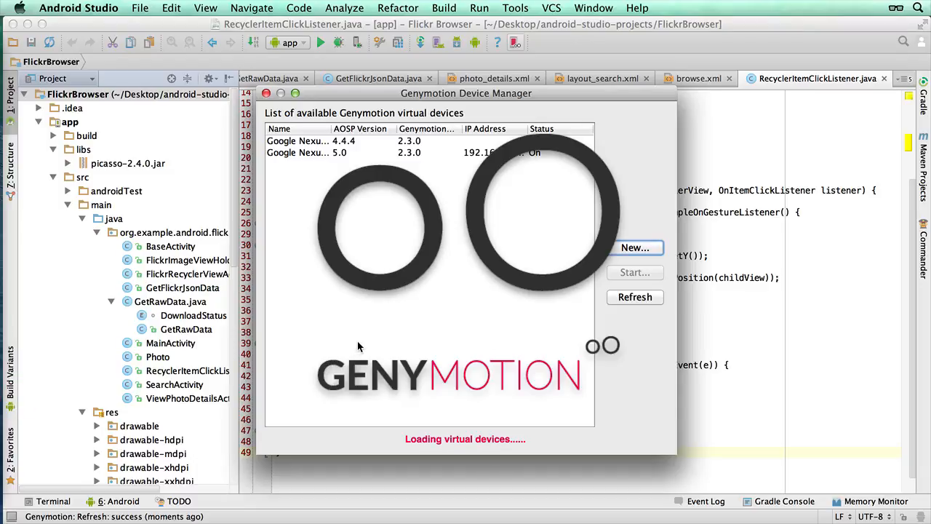
{"action": "mouse_move", "coordinate": [2, 390]}
{"action": "left_click", "coordinate": [17, 404]}
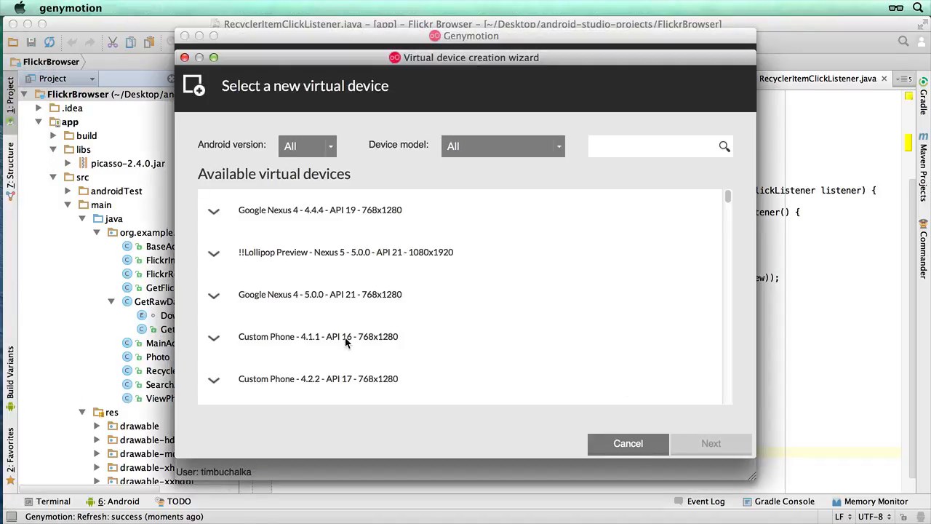
{"action": "left_click", "coordinate": [185, 58]}
{"action": "left_click", "coordinate": [185, 36]}
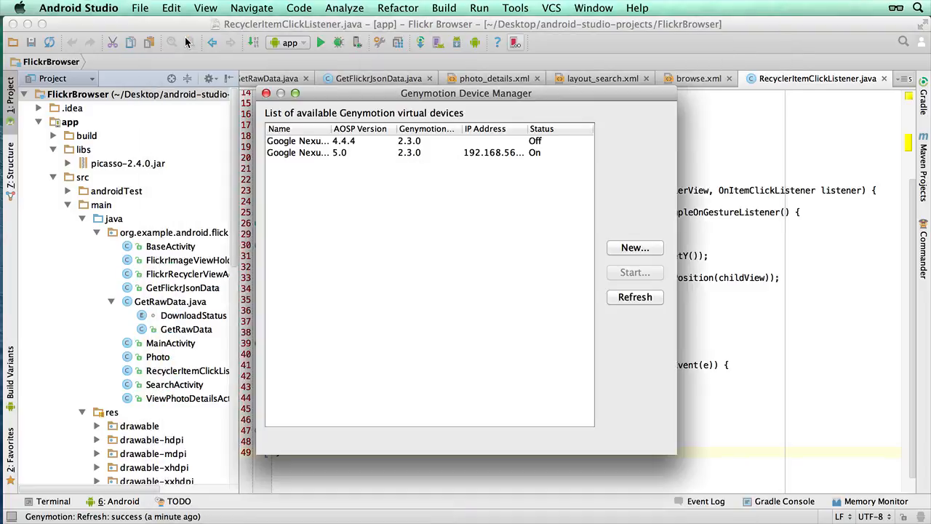